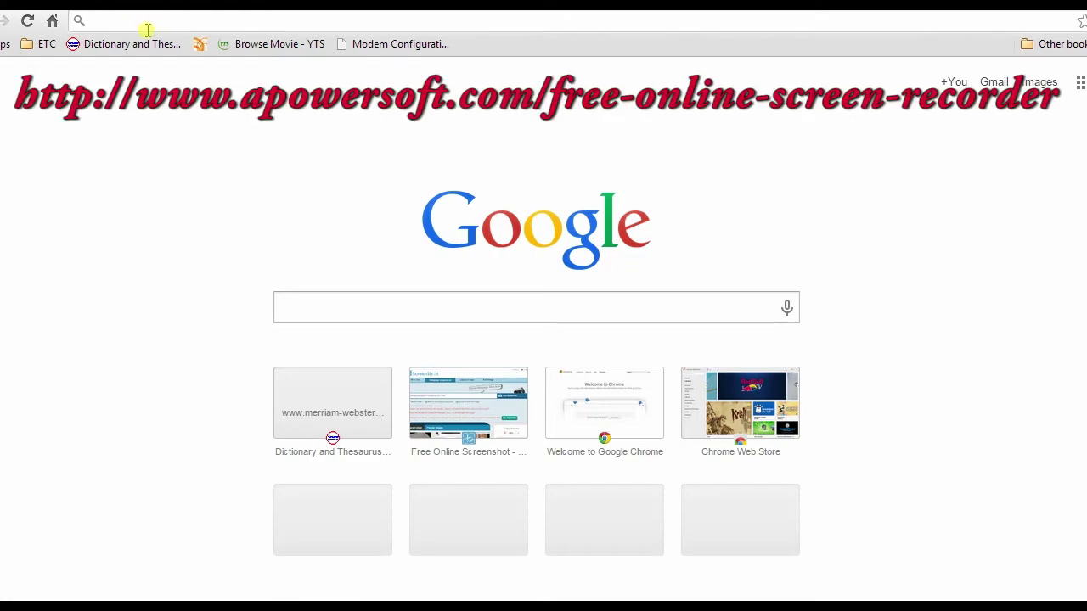
Load apowersoft.com/free-online-screen-recorder and launch the Free Screen Recorder from it
type("http://www.apowersoft.com/free-online-screen-recorder")
key("Return")
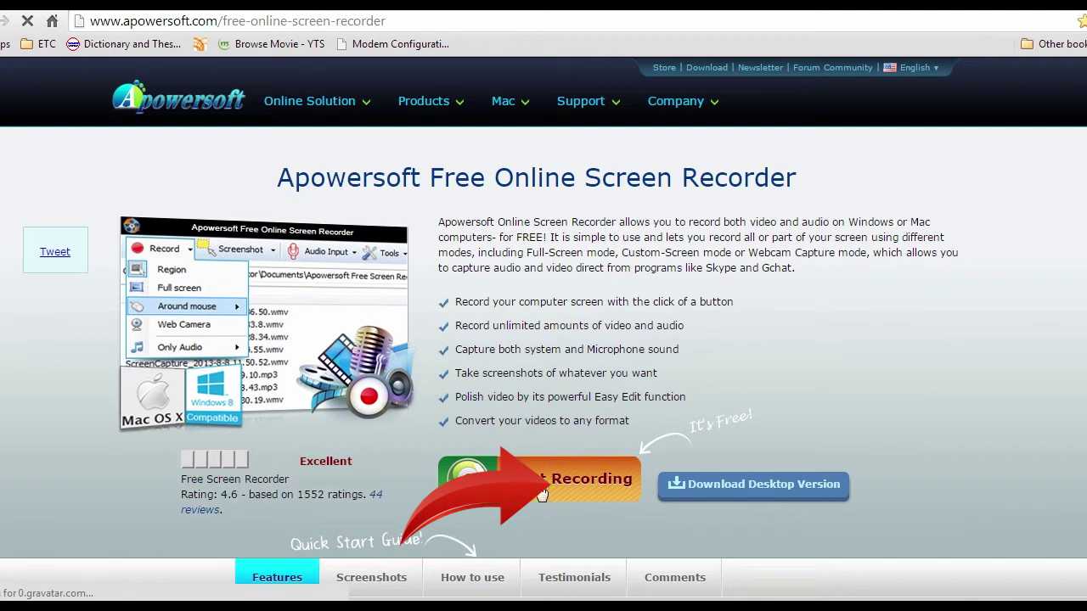
left_click(538, 490)
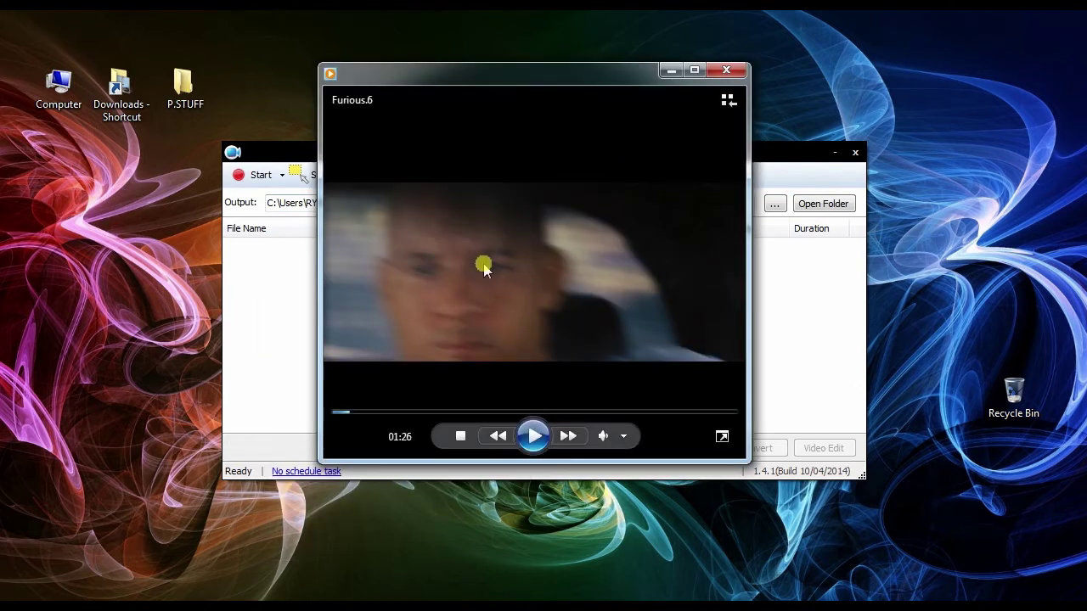
Set a custom Region around the movie player window, fine-tuned to 512×478
left_click(272, 151)
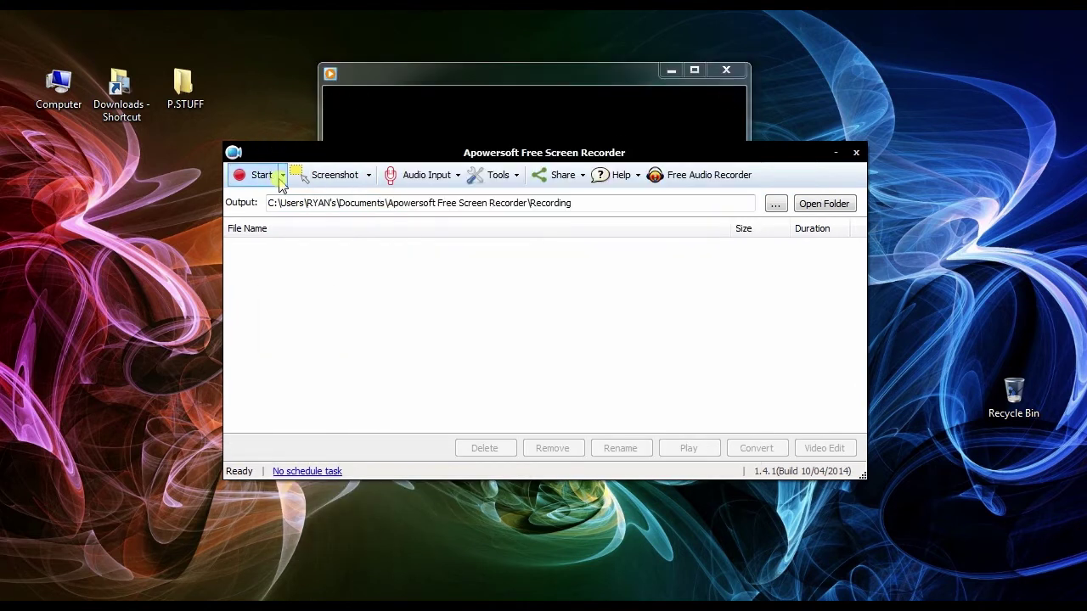
left_click(281, 176)
left_click(280, 215)
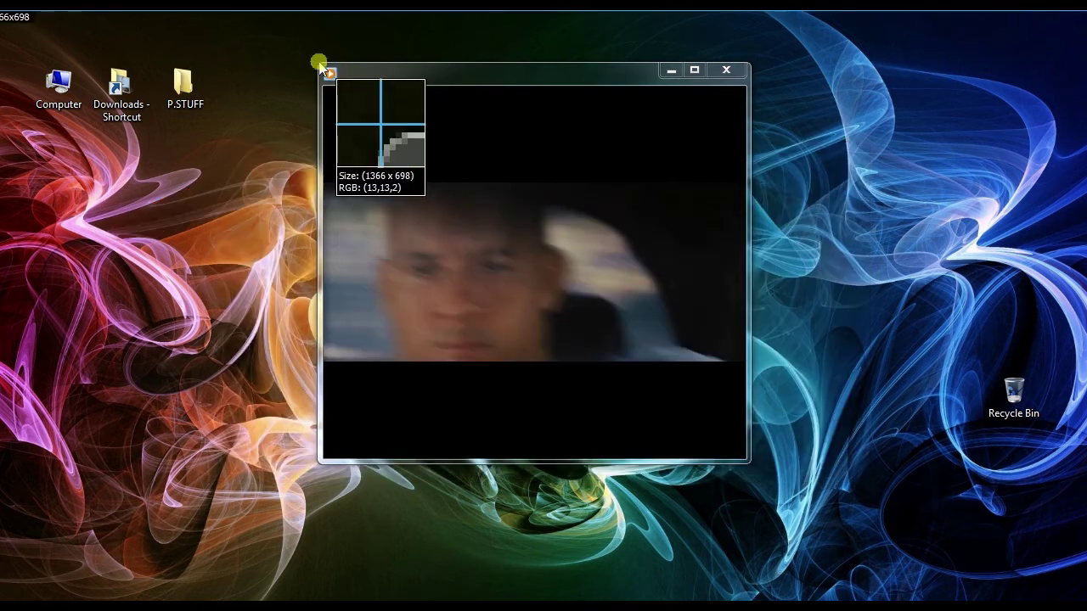
left_click_drag(319, 64, 751, 466)
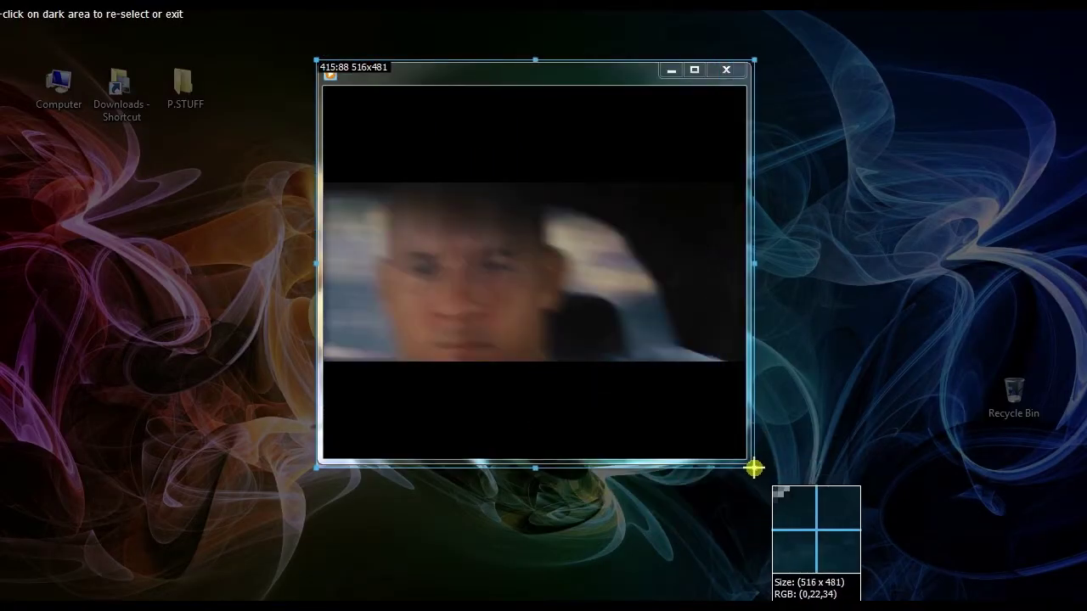
left_click_drag(752, 466, 751, 465)
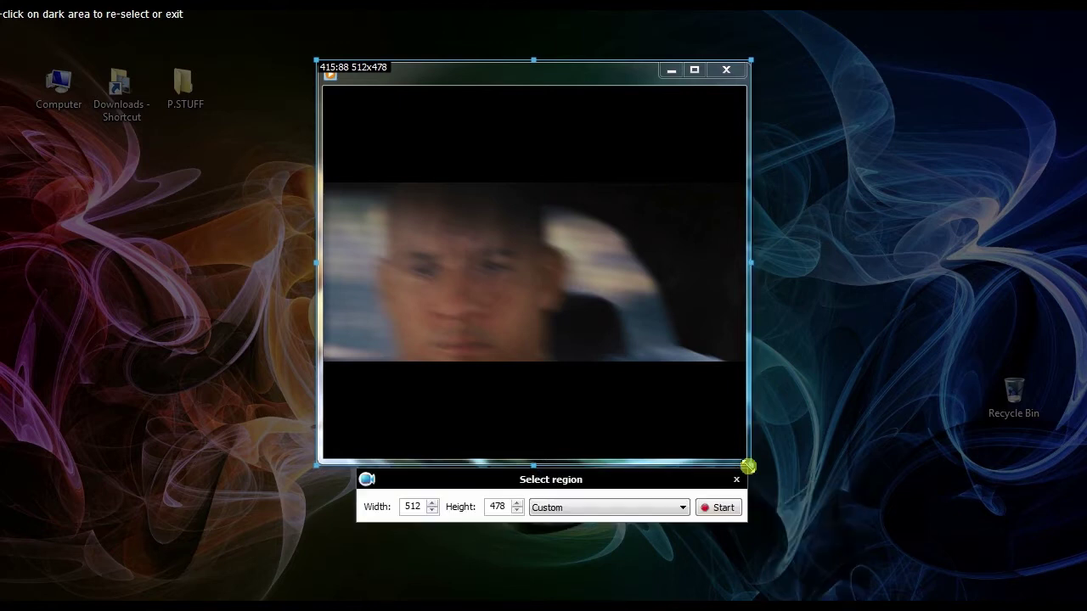
Record the region while the movie clip plays, stopping after about 12 seconds
left_click(720, 509)
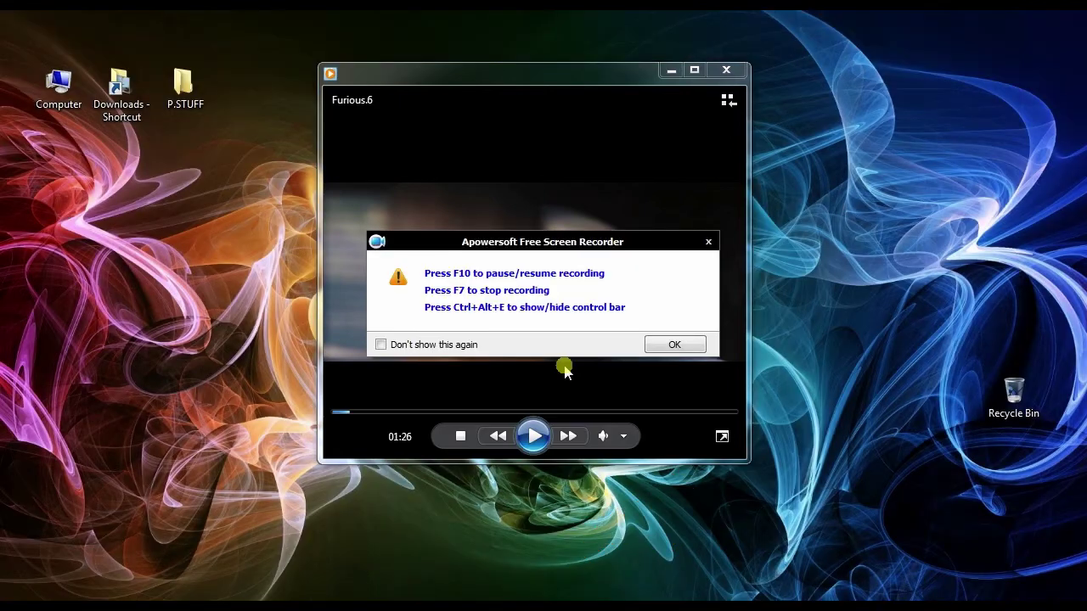
left_click(668, 343)
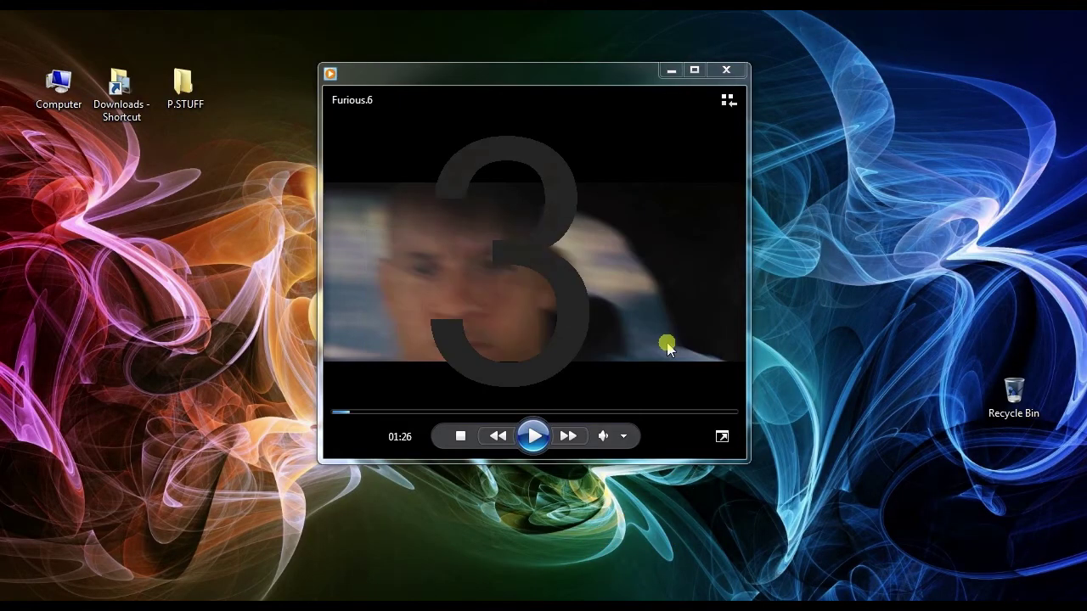
left_click(534, 436)
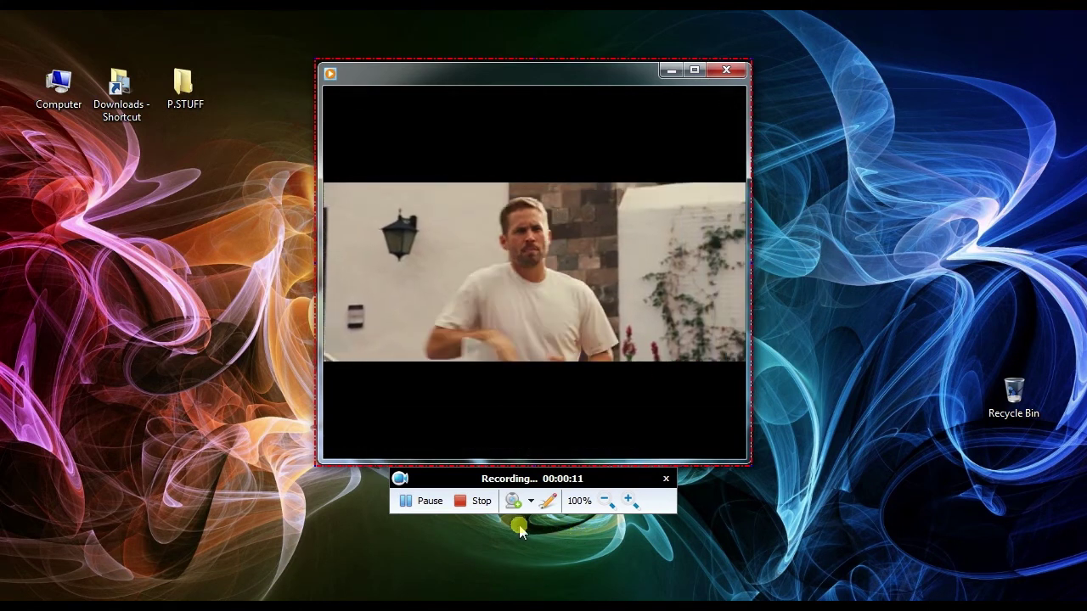
left_click(476, 502)
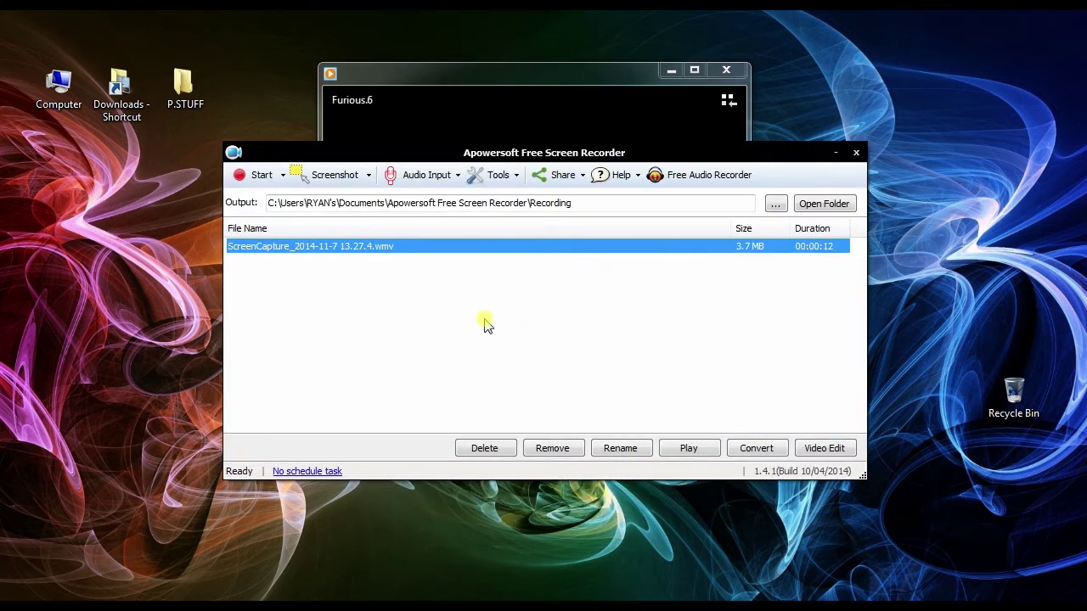
Play back the 12-second capture in Windows Media Player, close it, and raise the recorder window
left_click(687, 448)
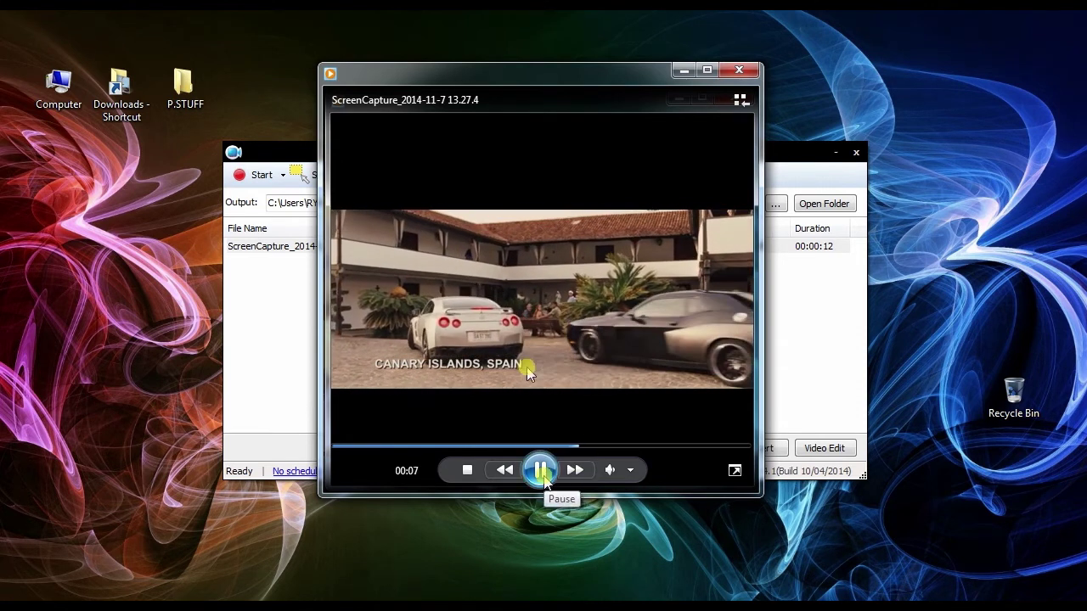
left_click(544, 478)
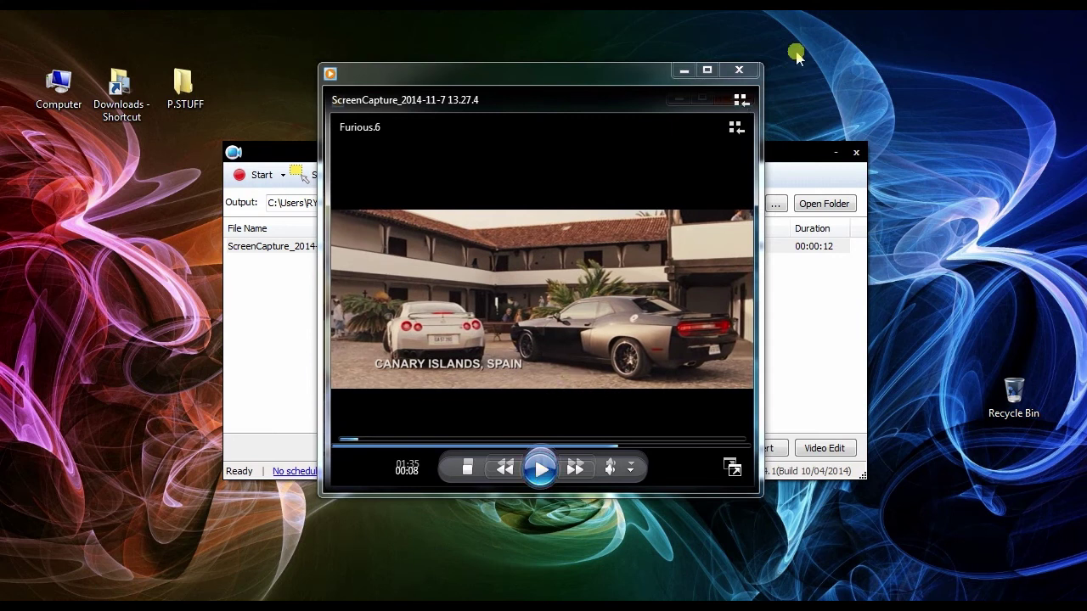
left_click(742, 71)
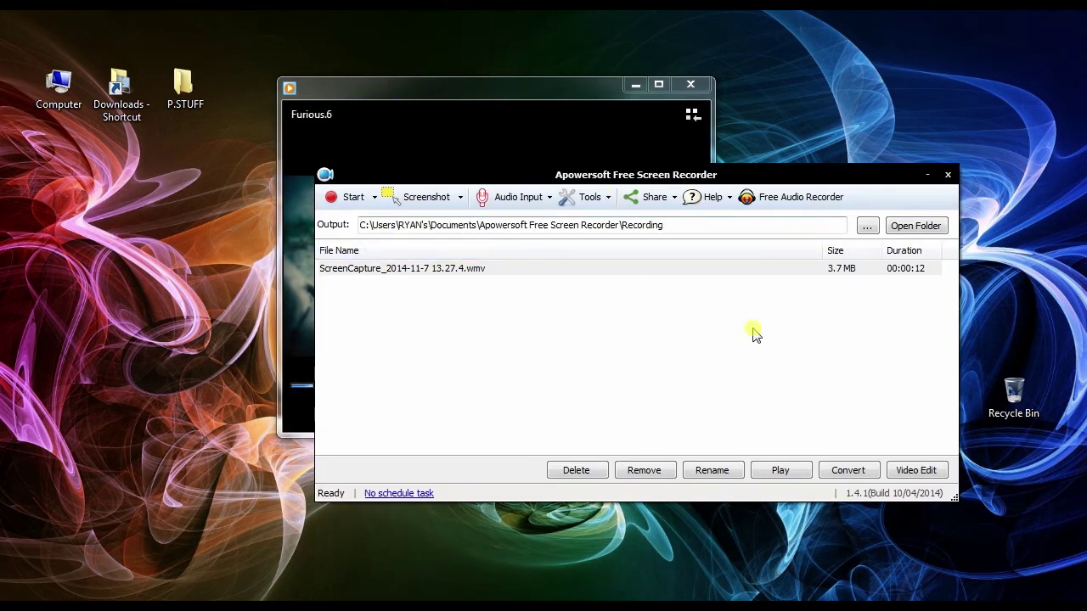
left_click_drag(576, 175, 586, 75)
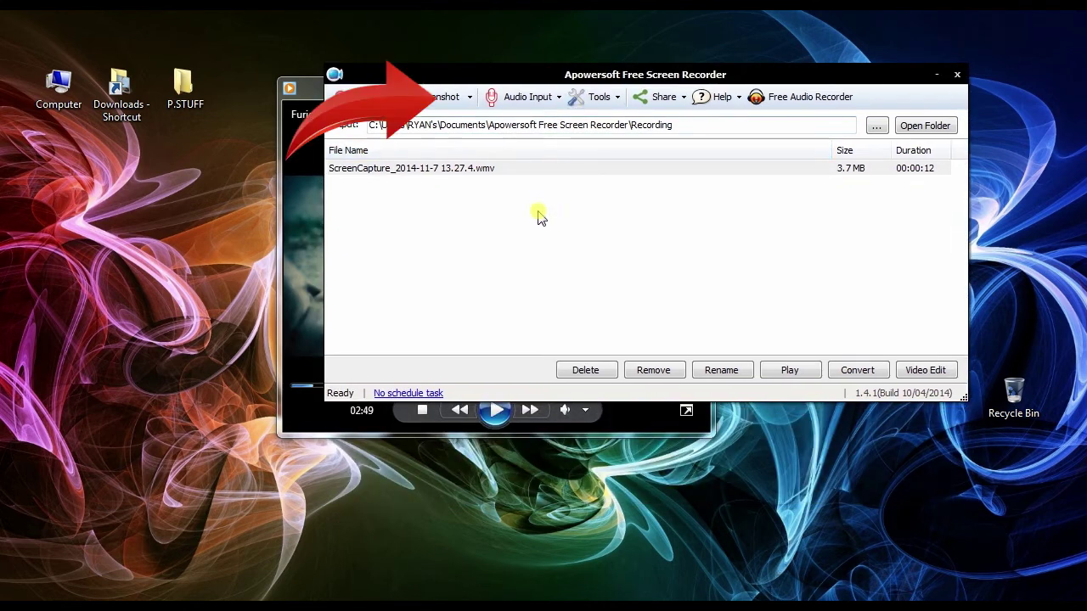
Screenshot a 487×303 area of the movie frame and save it as PNG to the Desktop
left_click(441, 97)
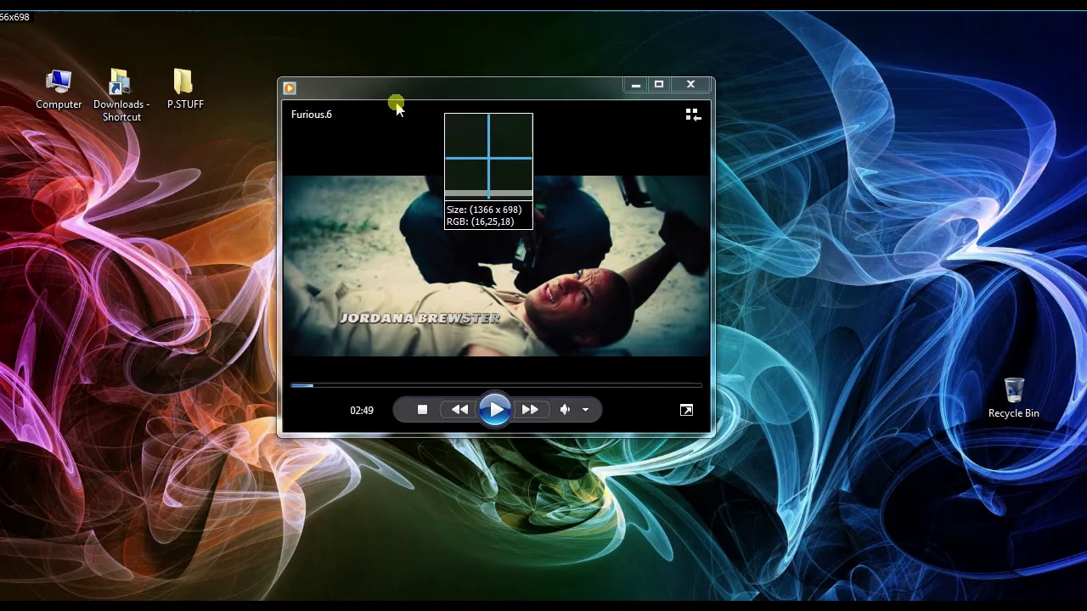
left_click_drag(284, 100, 682, 343)
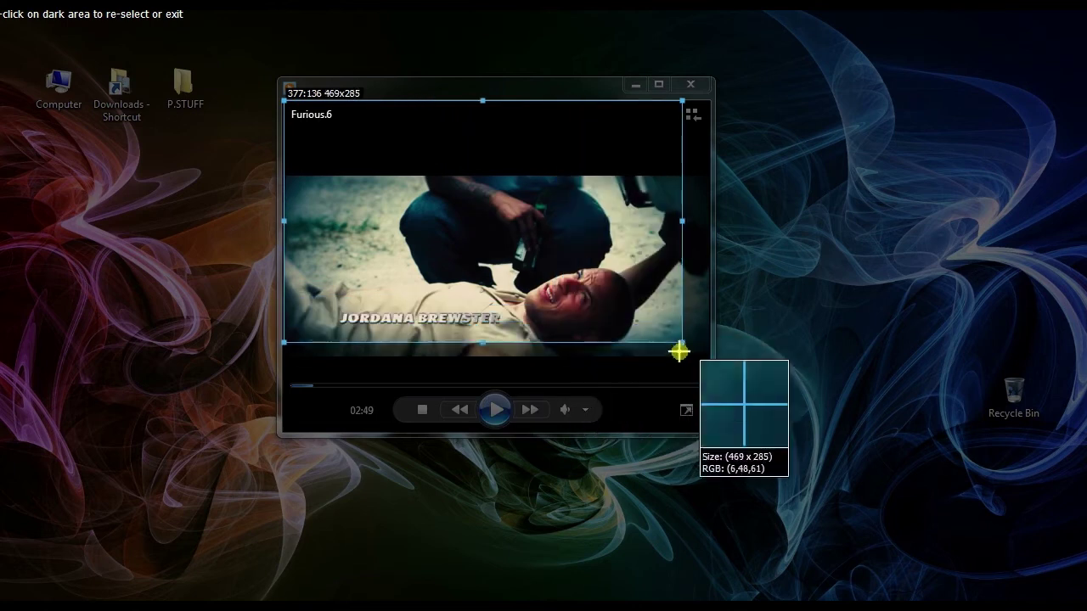
left_click_drag(682, 344, 697, 357)
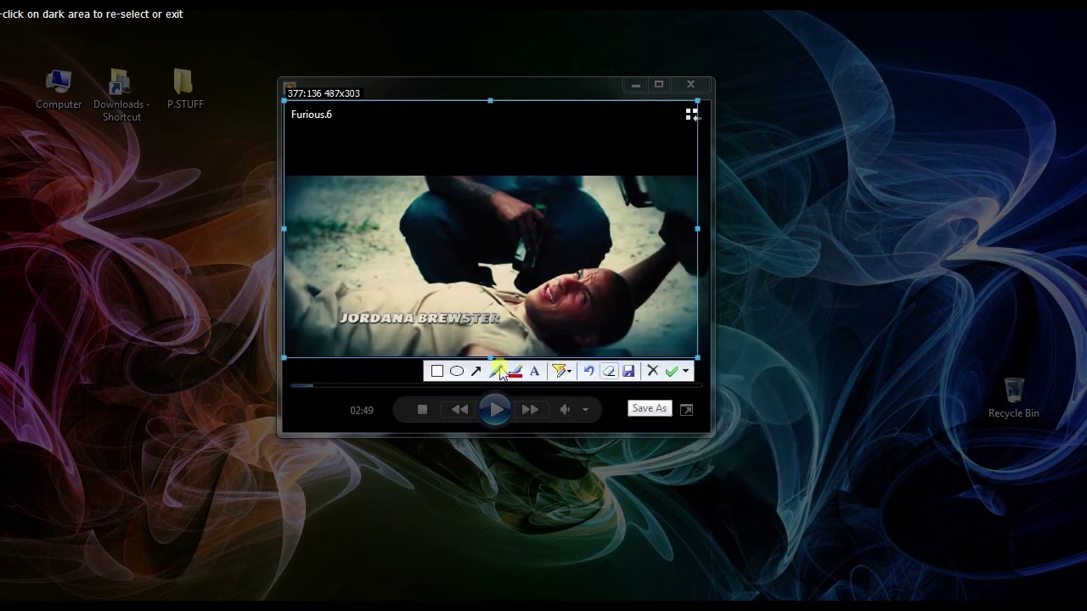
left_click(628, 371)
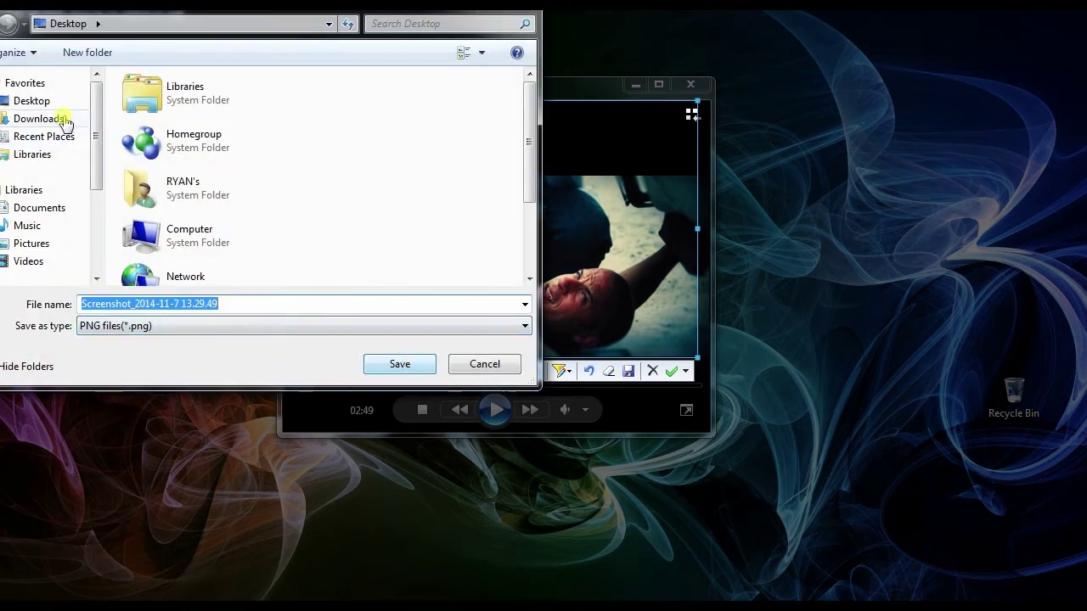
left_click(38, 103)
left_click(406, 365)
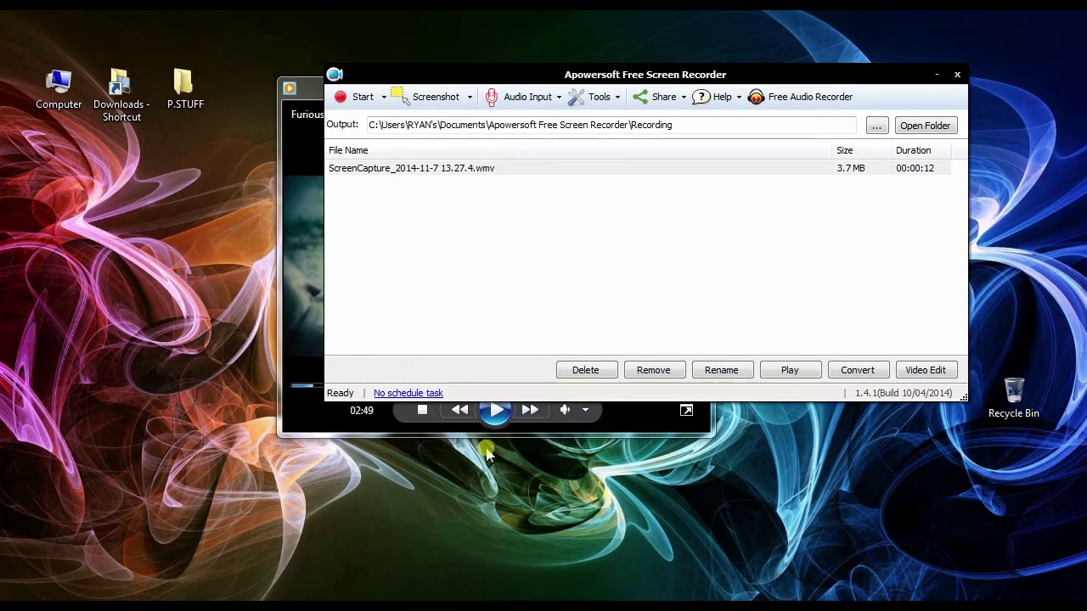
View the desktop Screenshot file in Windows Photo Viewer, then close it and restore the recorder
left_click(936, 75)
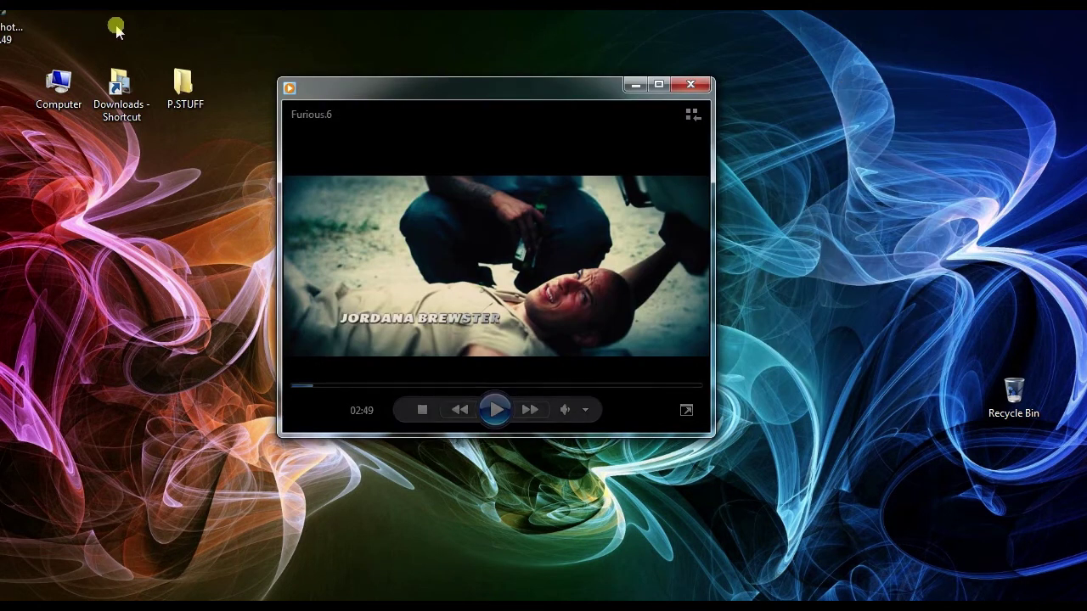
left_click_drag(4, 35, 397, 276)
double_click(395, 271)
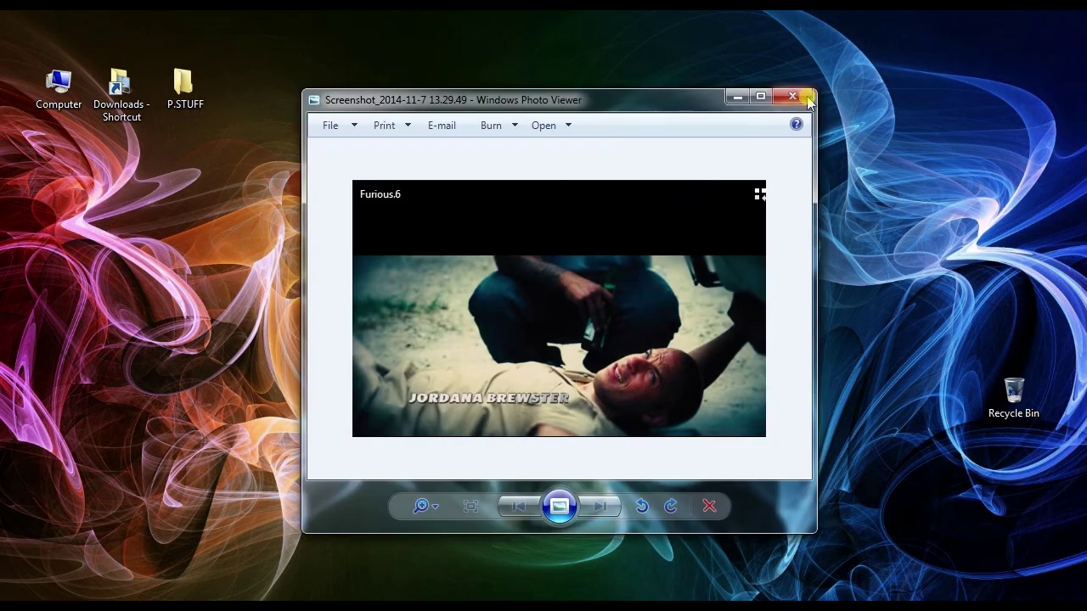
left_click(792, 96)
left_click(272, 584)
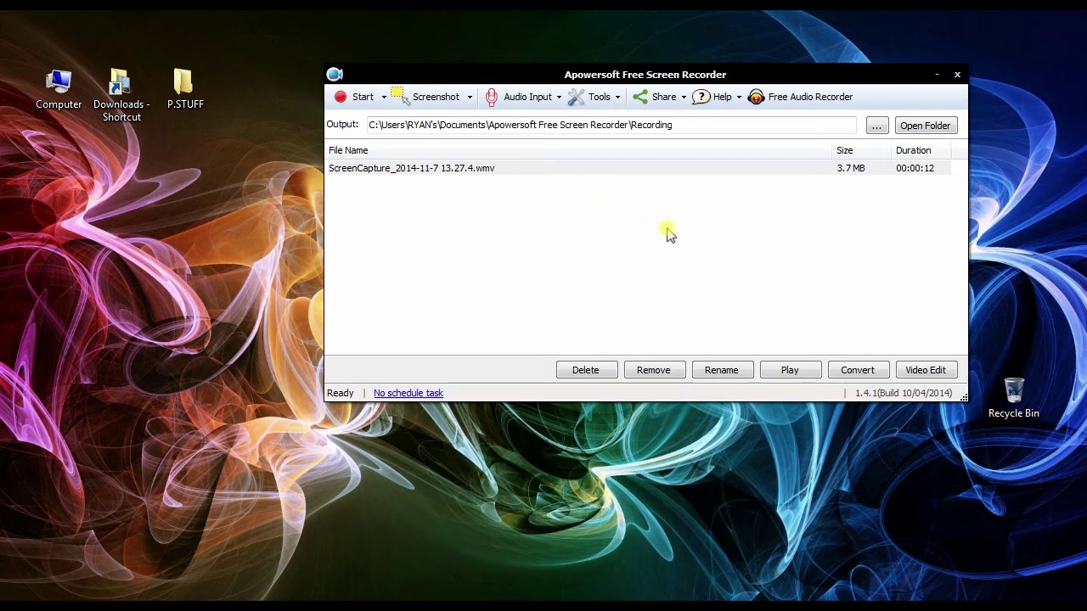
Start a new scheduled task from Tools and name it 'ts'
left_click(616, 100)
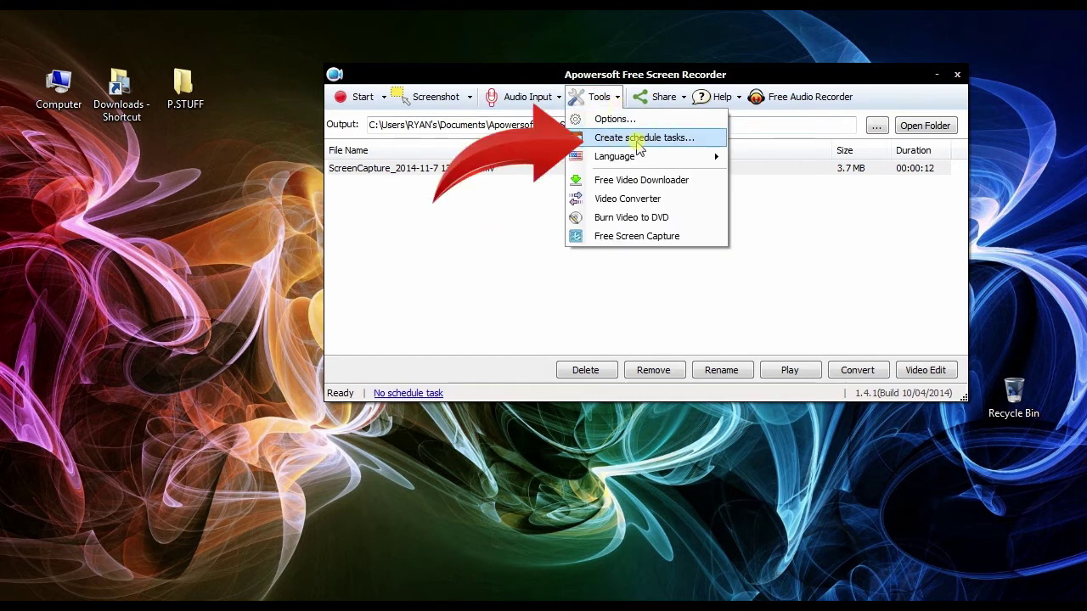
left_click(628, 138)
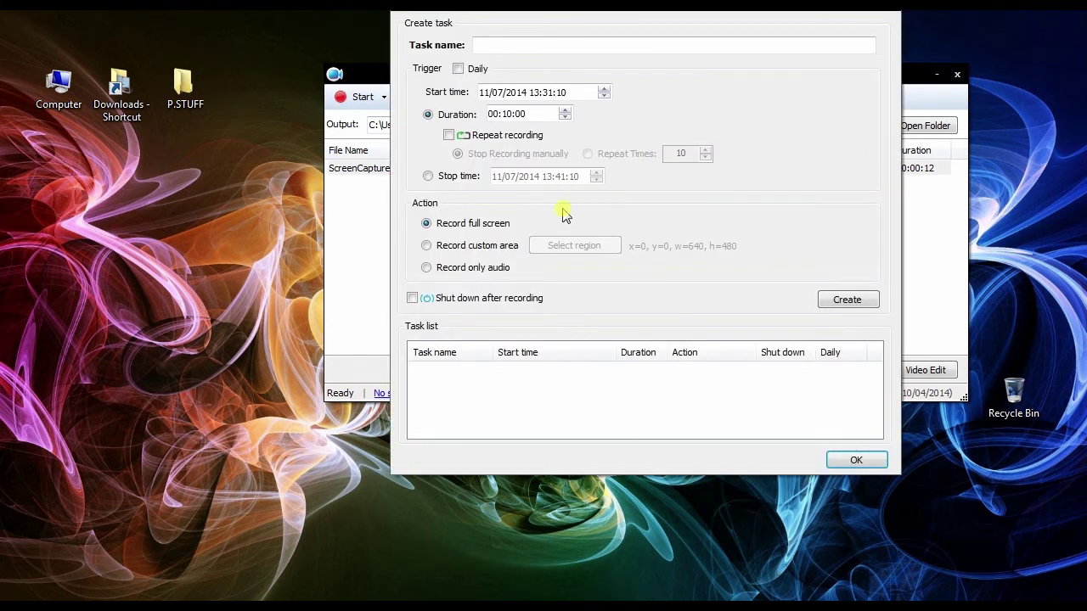
left_click(520, 46)
type("ts")
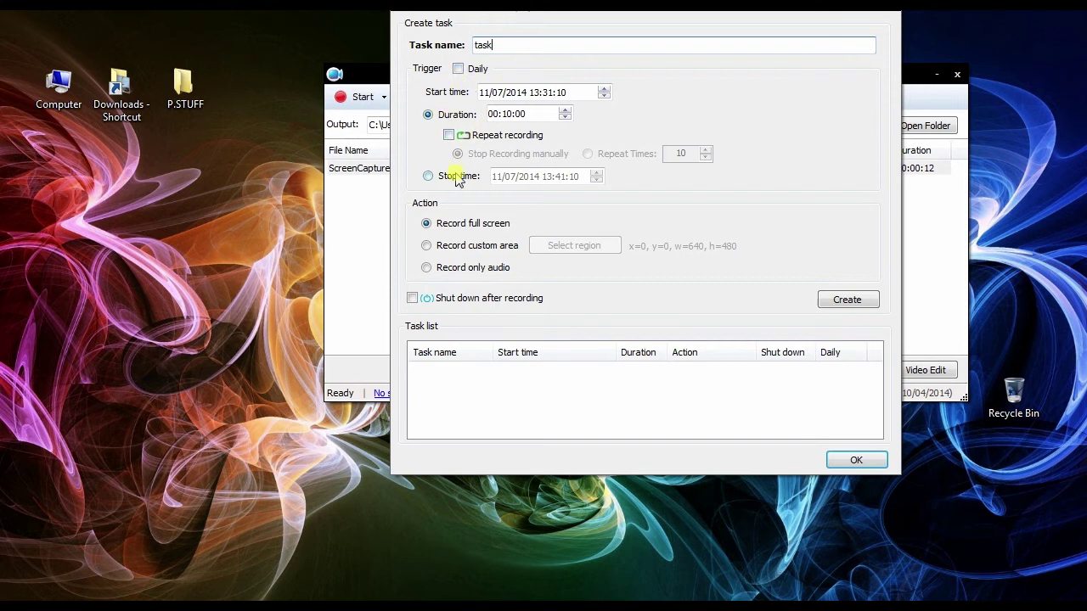
Set the 13:41:10 stop time, enable shutdown after recording, and create the task
left_click(428, 177)
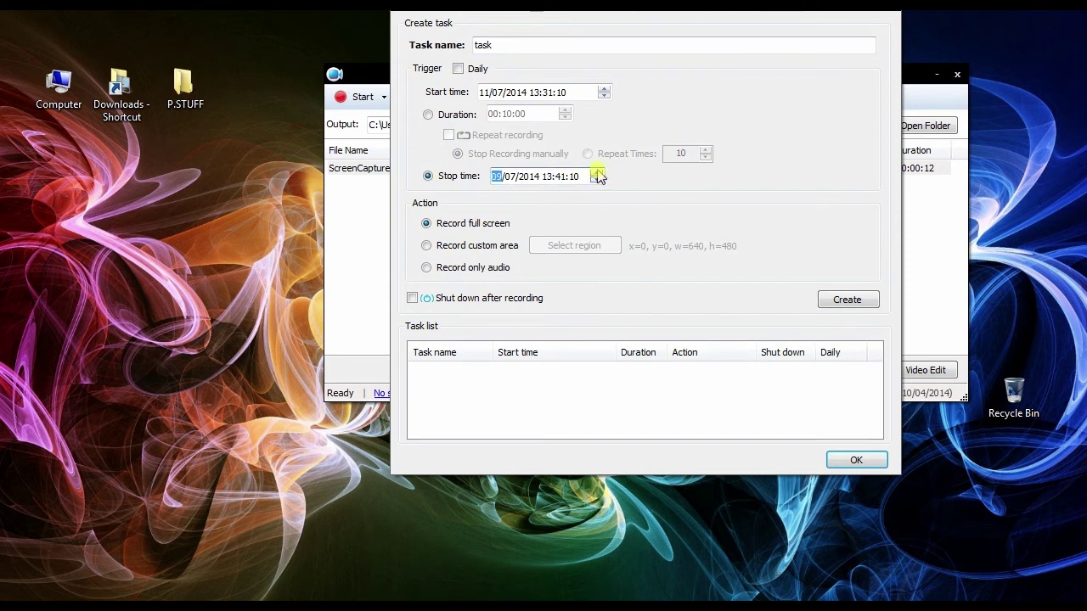
left_click(441, 298)
left_click(596, 180)
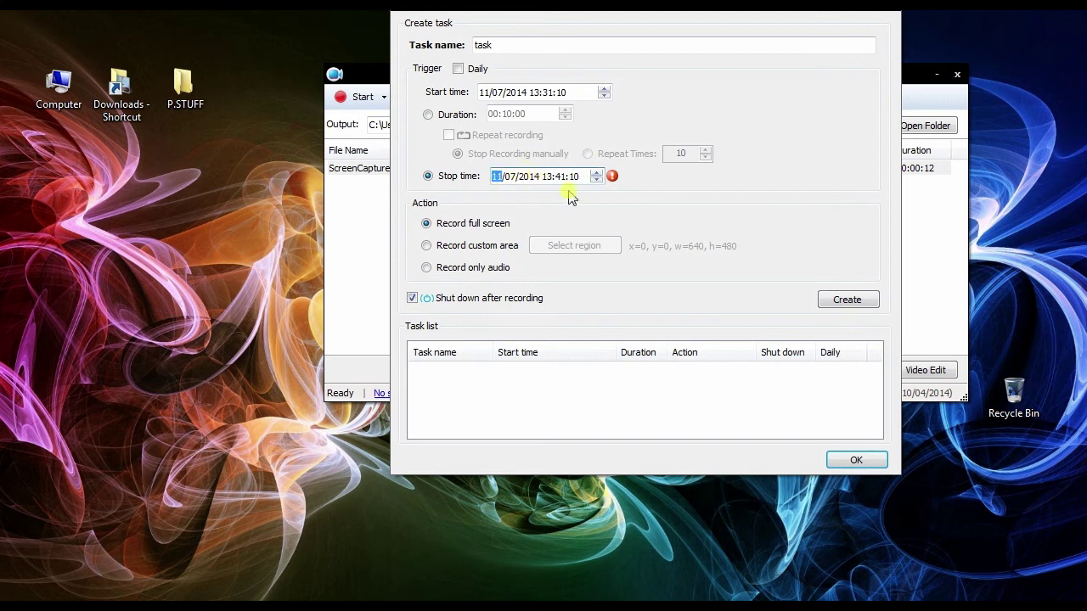
left_click(847, 299)
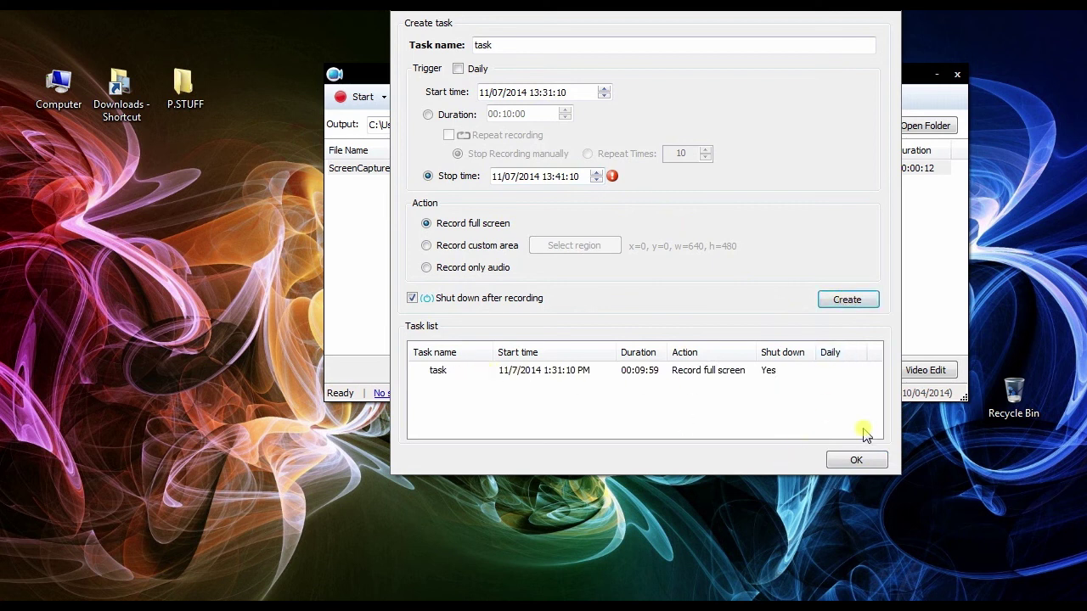
Confirm the Create task dialog with OK so the scheduled task starts counting down
left_click(856, 461)
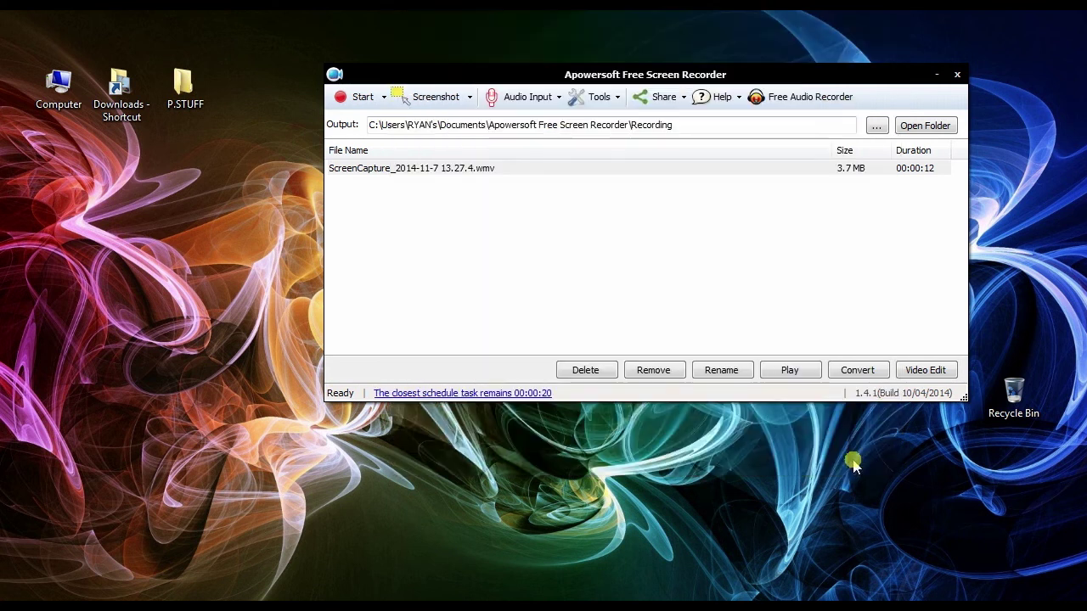